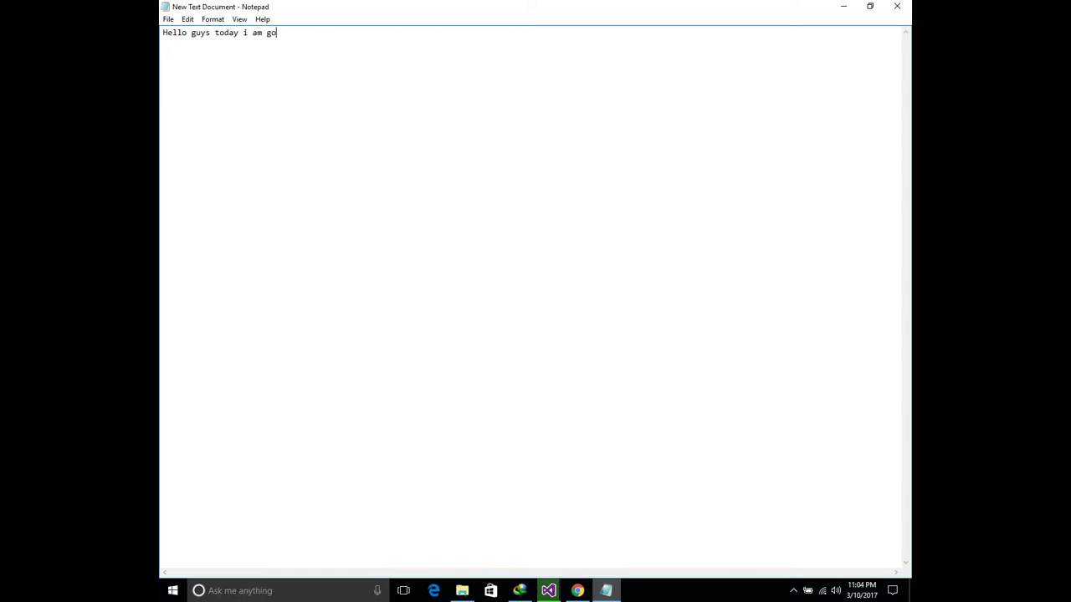
Write a Notepad intro about installing Adobe After Effects, plus 'follow my steps' and 'download link on description'.
text(tell how to install a)
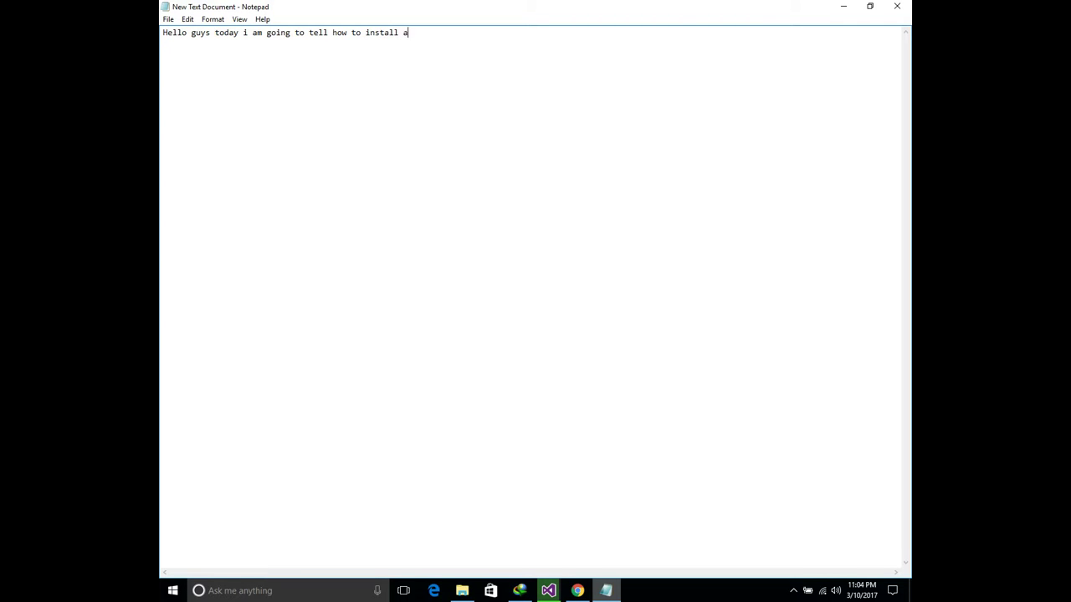
text(dobe after a)
key(BackSpace)
text(effec)
text(t)
text(follow)
text( my steps )
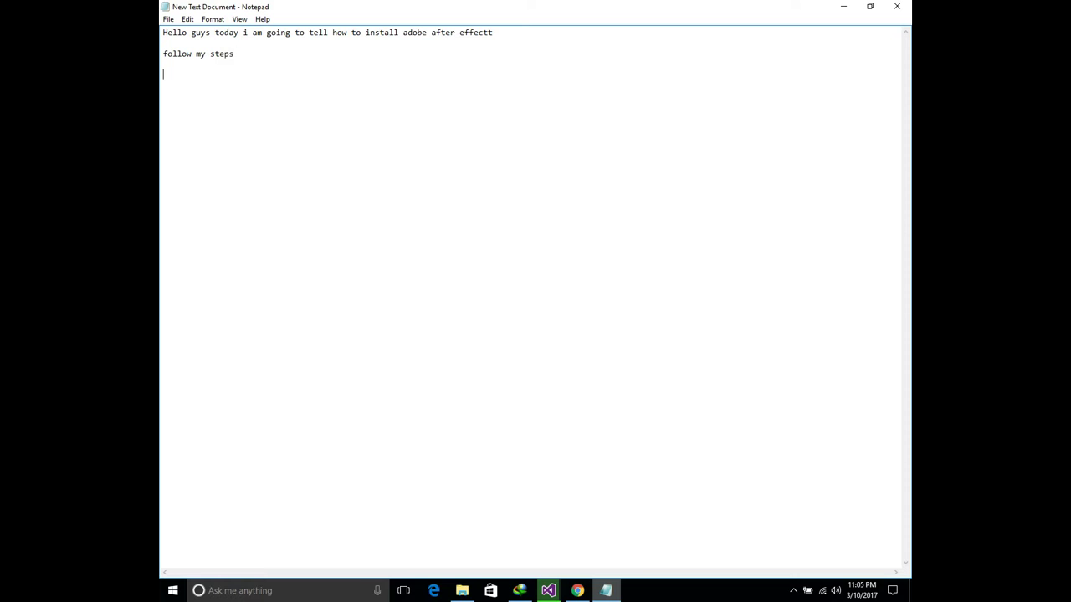
text(download link on description)
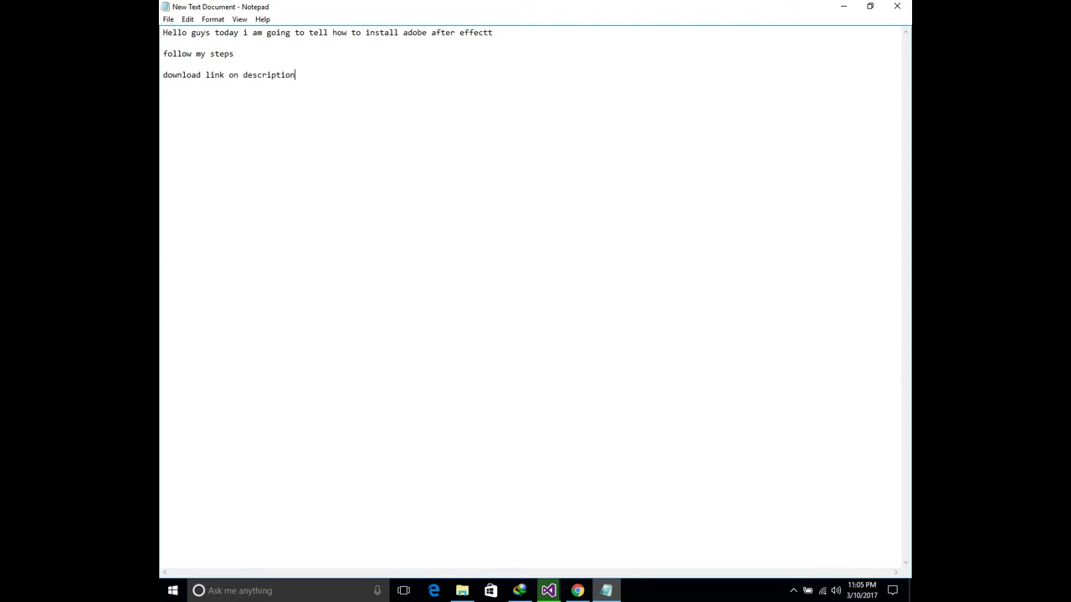
key(alt+Tab)
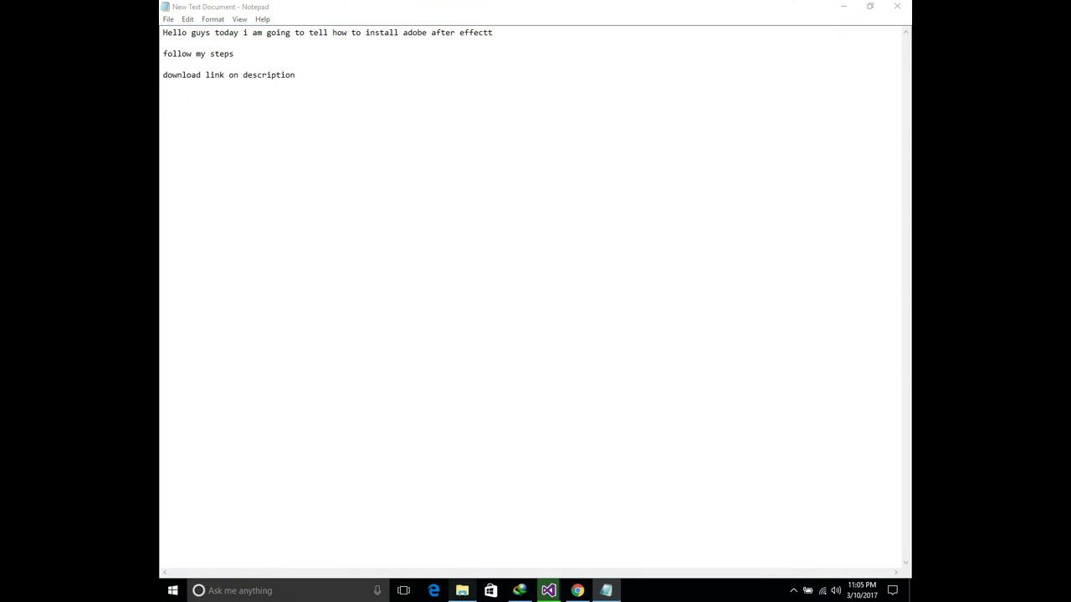
Select and run the AfterEffects_11_LS7 setup application in the Setup folder.
drag(376, 194, 355, 67)
click(360, 97)
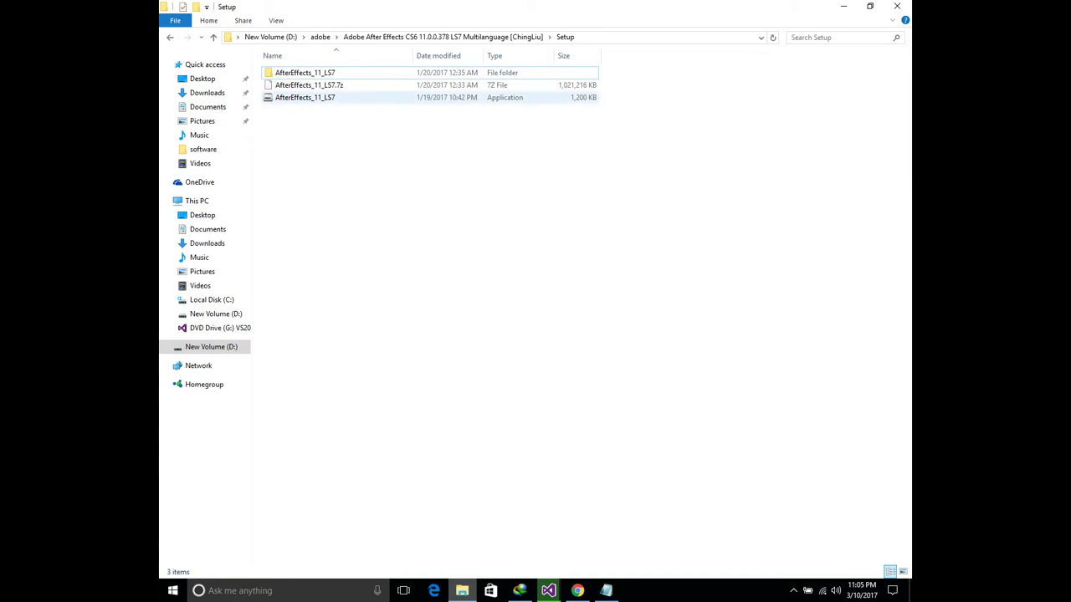
click(360, 97)
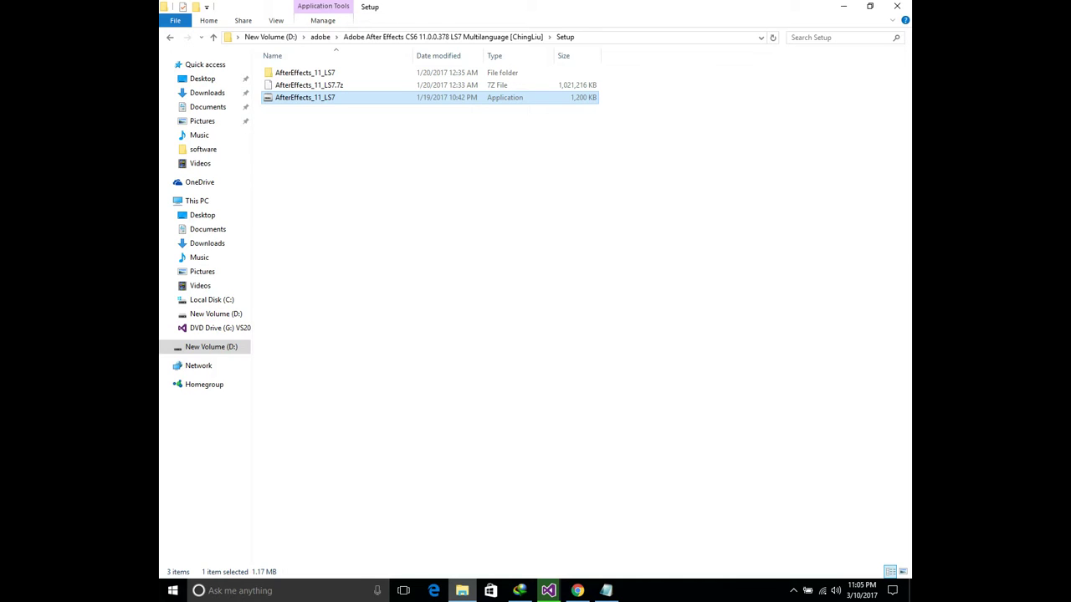
Keep the default Desktop Adobe CS6 extraction path and start extracting the installer.
click(606, 591)
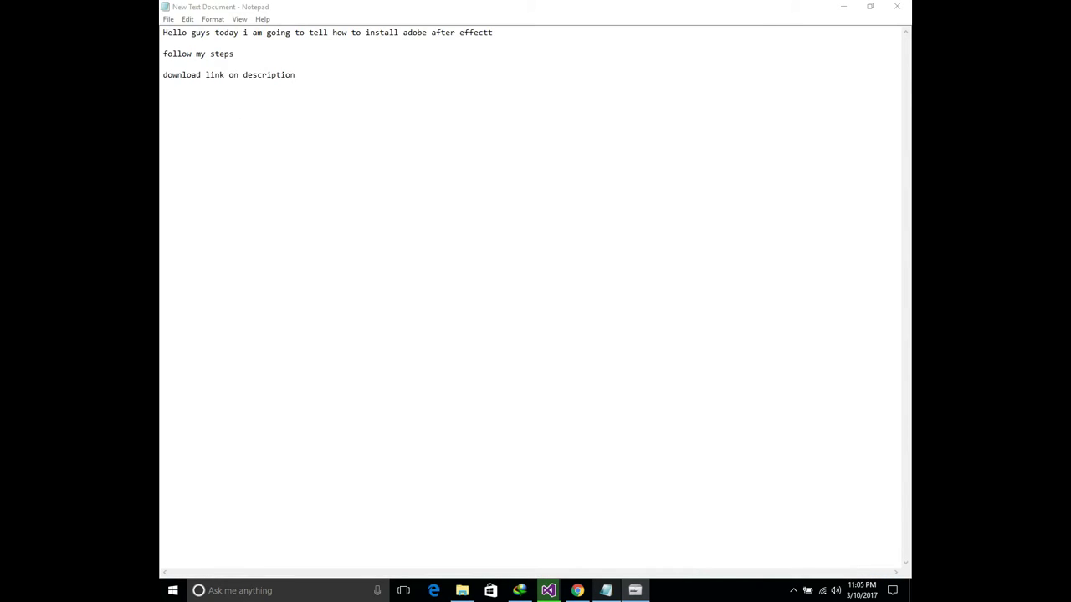
key(alt+Tab)
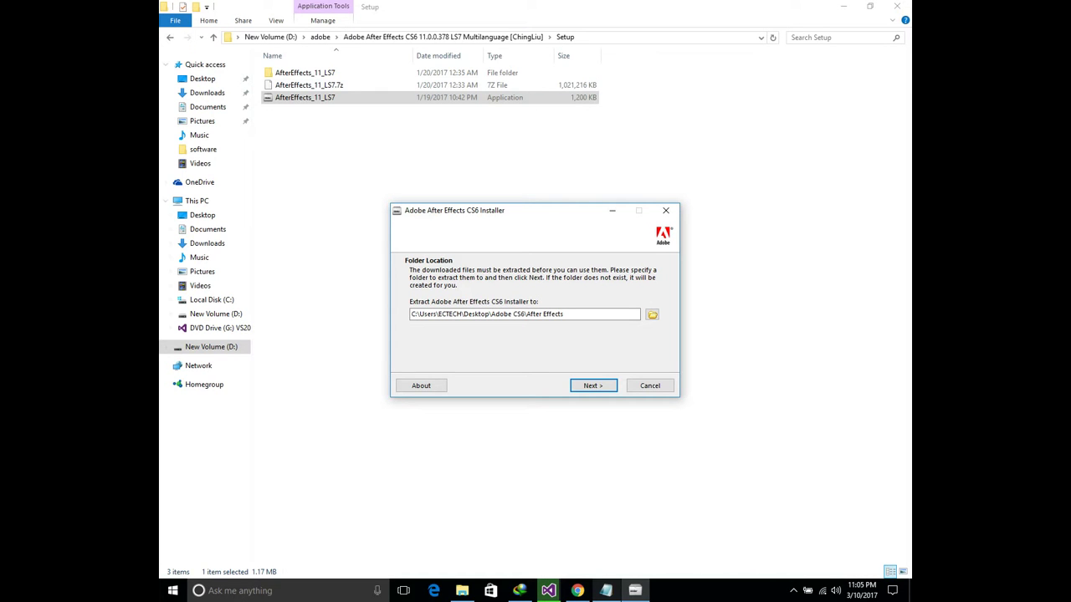
drag(461, 314, 564, 314)
click(635, 590)
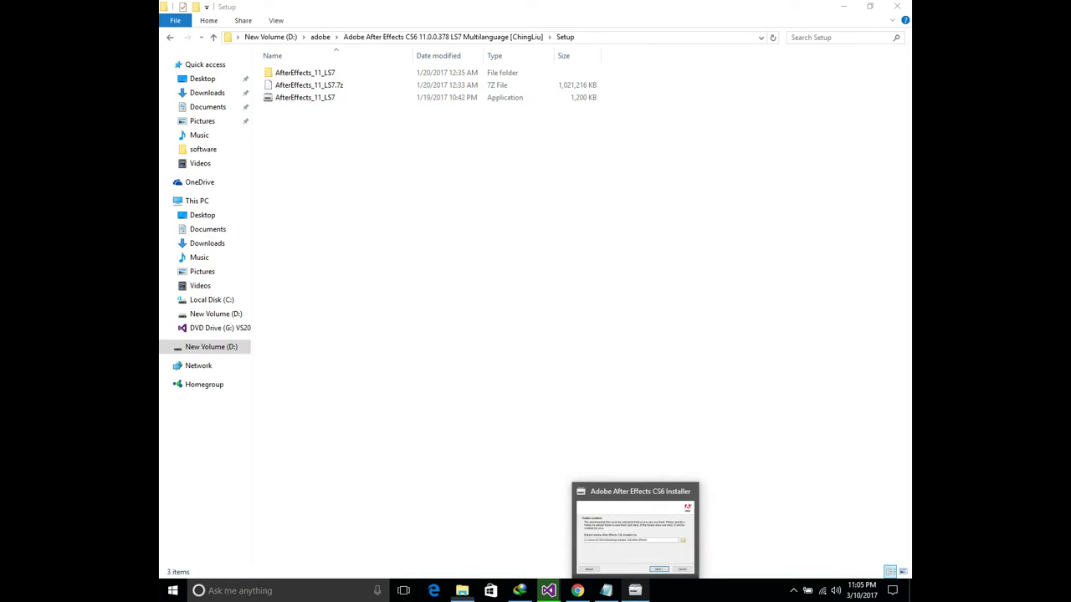
click(635, 590)
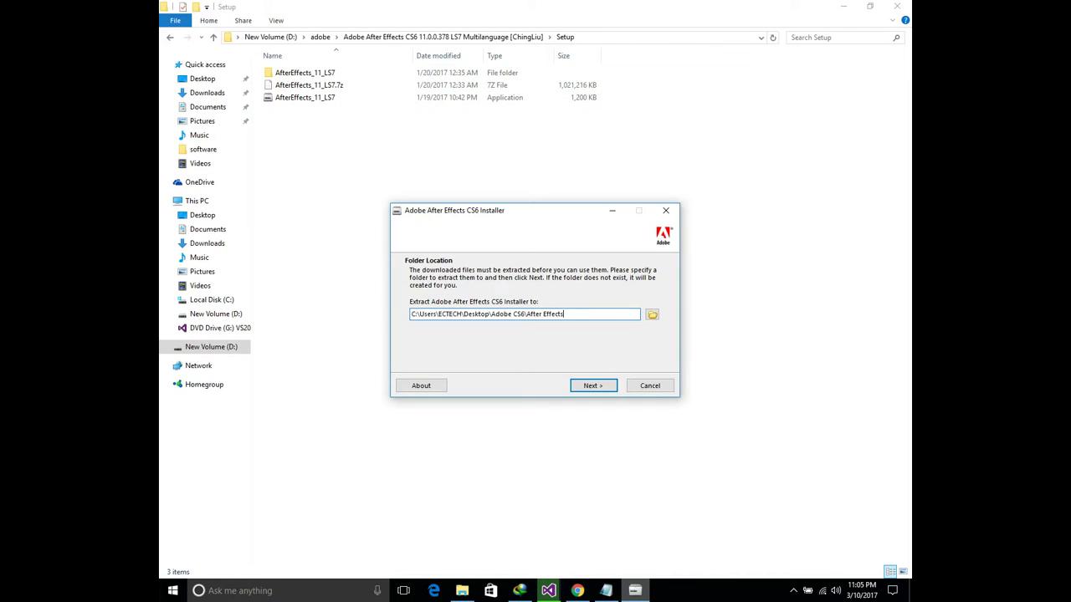
key(Return)
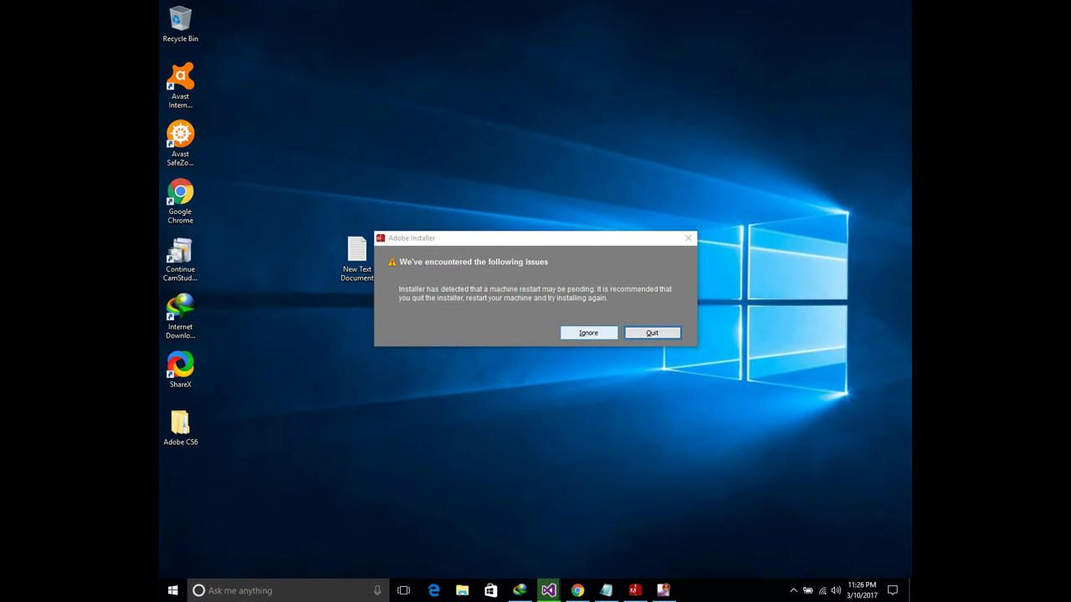
Ignore the pending-restart warning so the installer continues to its Welcome screen.
click(588, 333)
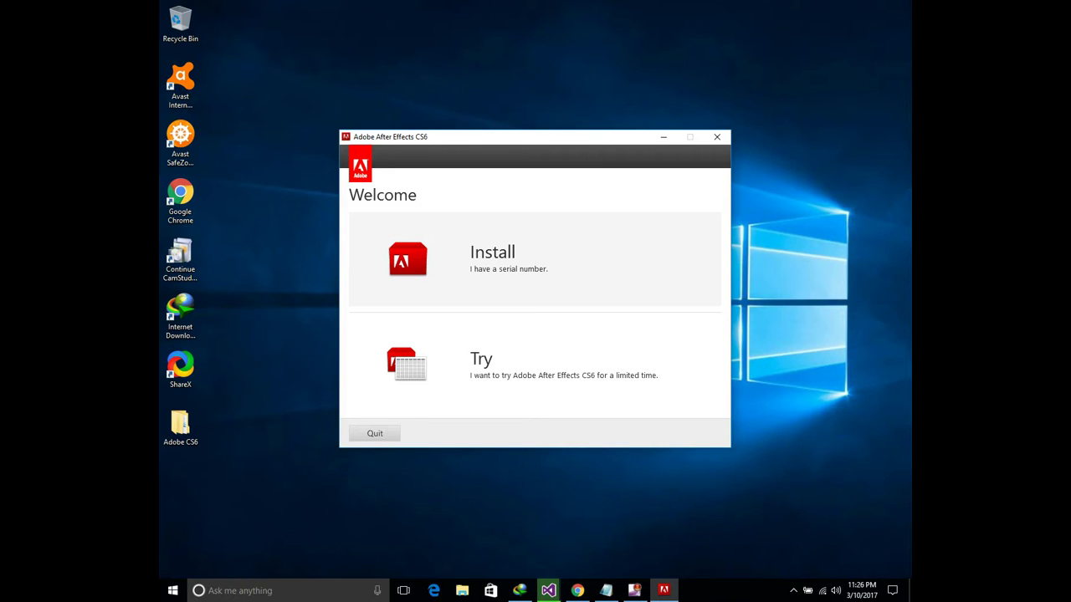
Choose the Try option and accept the software license agreement.
click(501, 364)
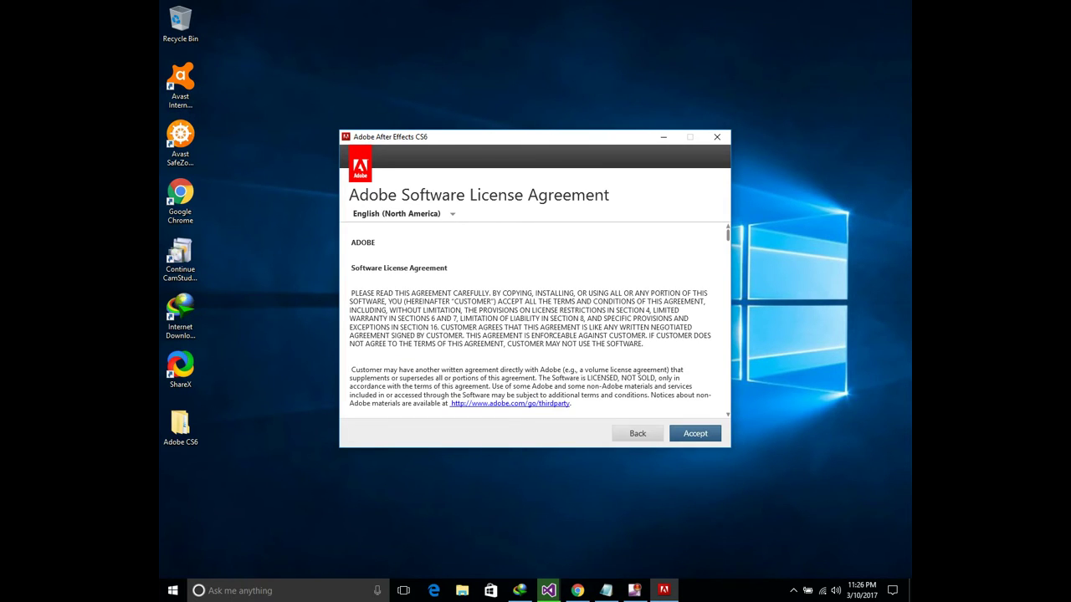
click(695, 433)
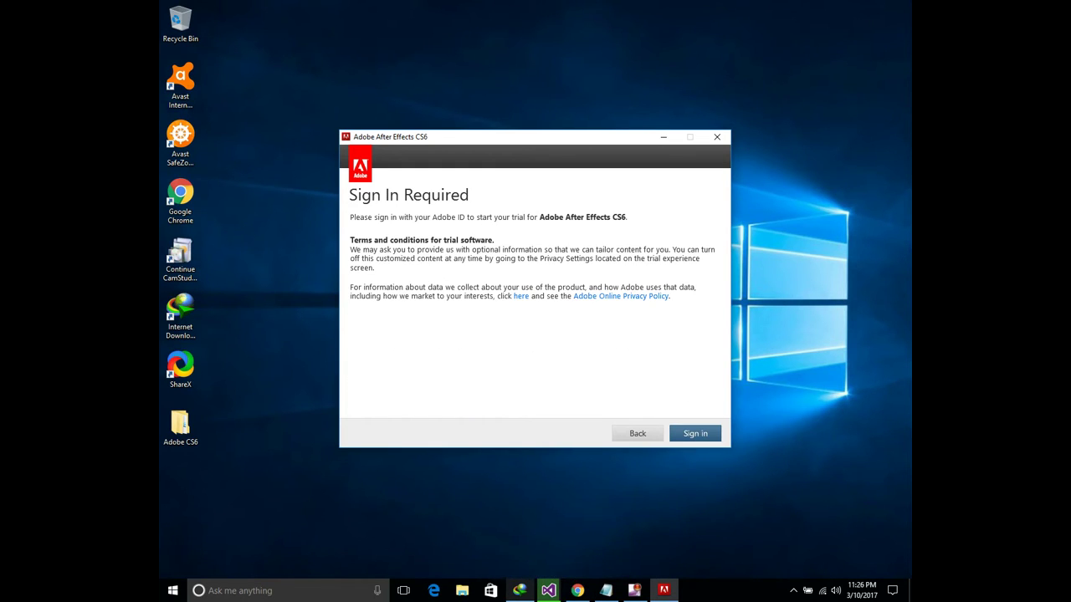
key(Return)
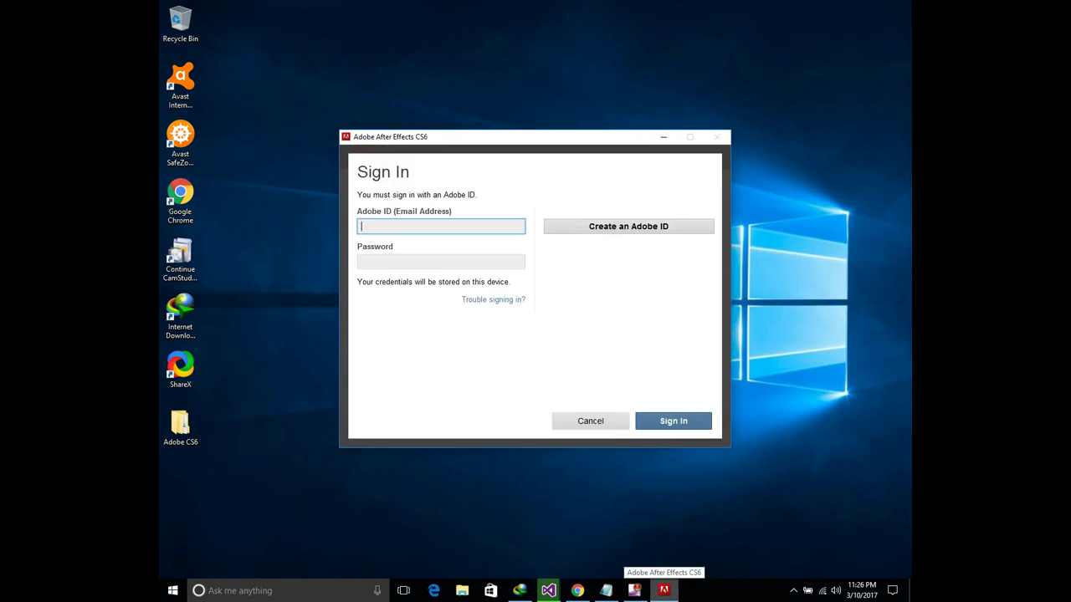
Sign in with the Adobe ID and install with default options to C:\Program Files\Adobe.
text(ecte)
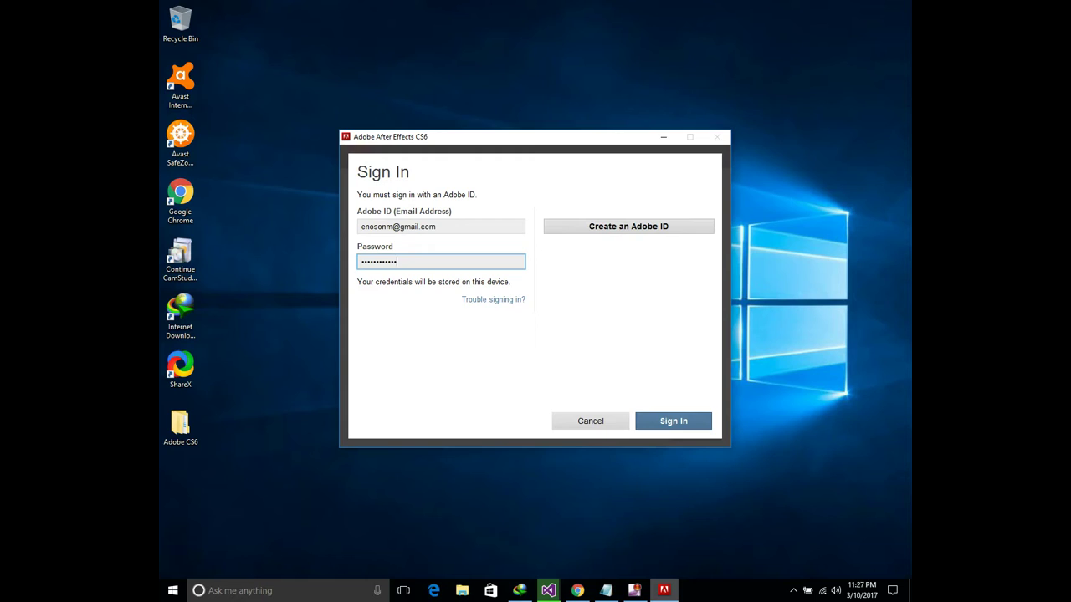
key(Return)
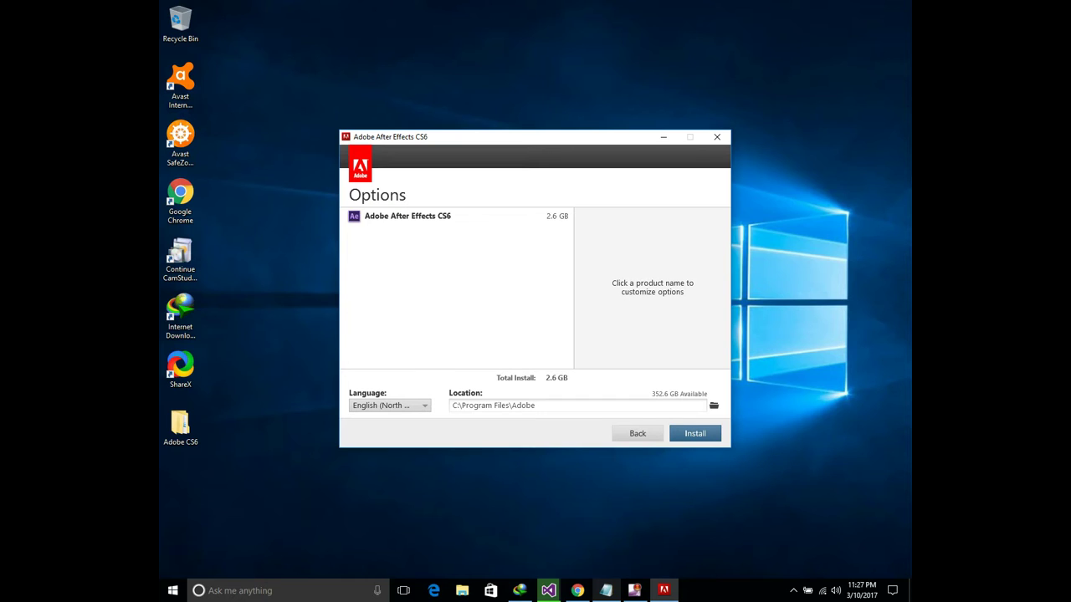
key(Return)
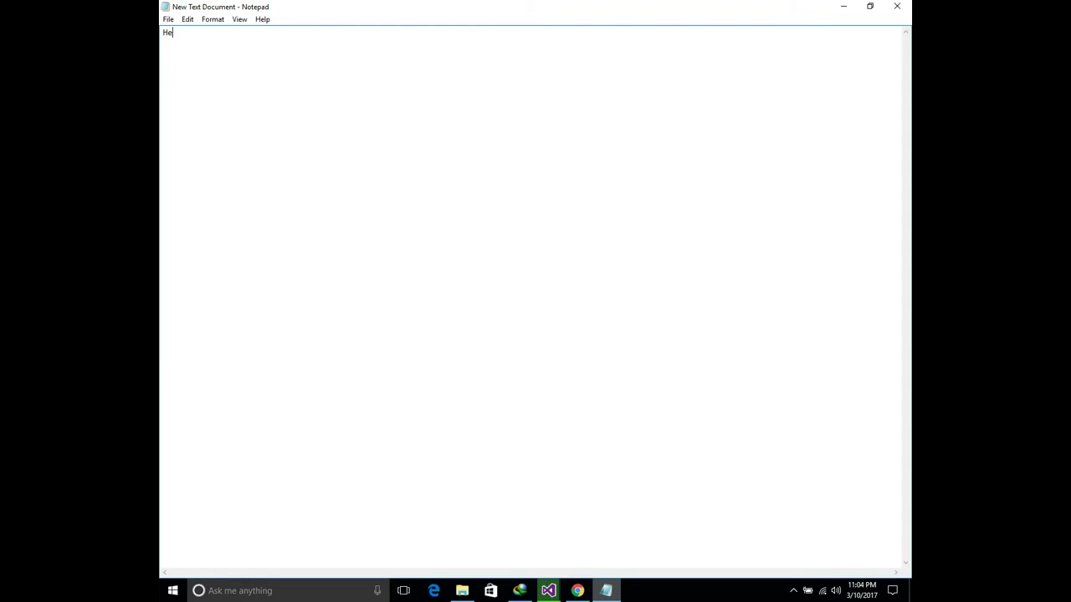
Retype the intro note: the After Effects install announcement, 'follow my steps', 'download link on description'.
text(llo )
text(guys today i am going to tel)
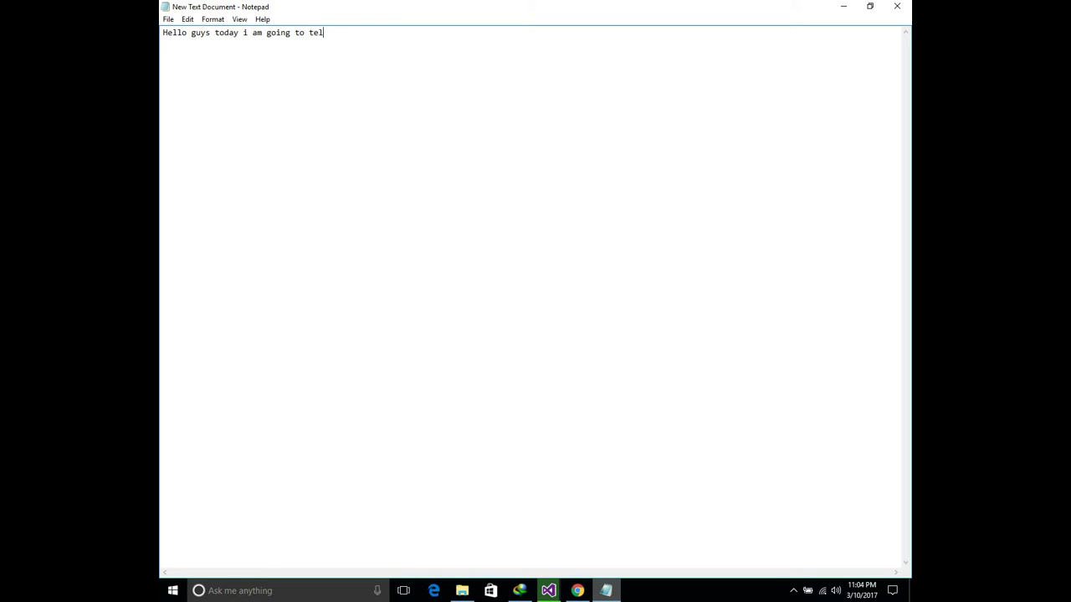
text(l how to install adobe after )
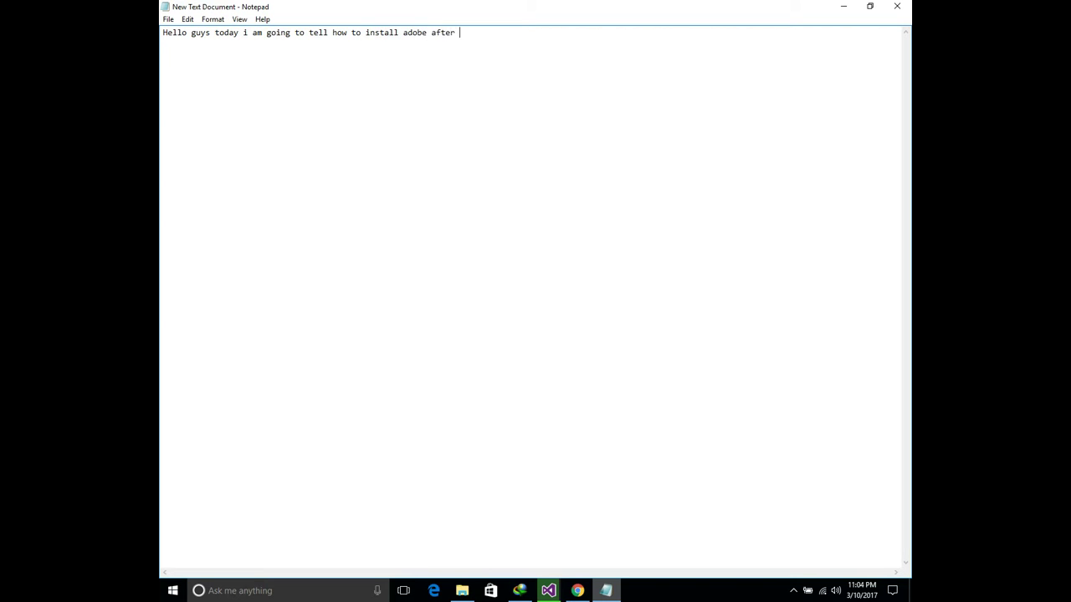
text(a)
text(ffectt)
key(Return)
key(Return)
text(follow my steps download l)
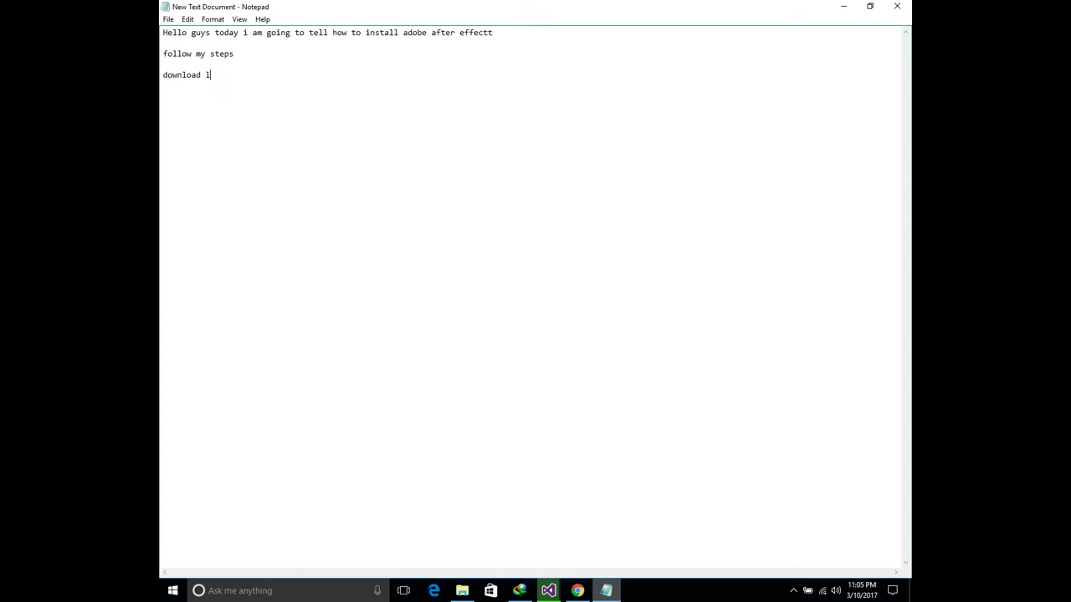
text(ink on description)
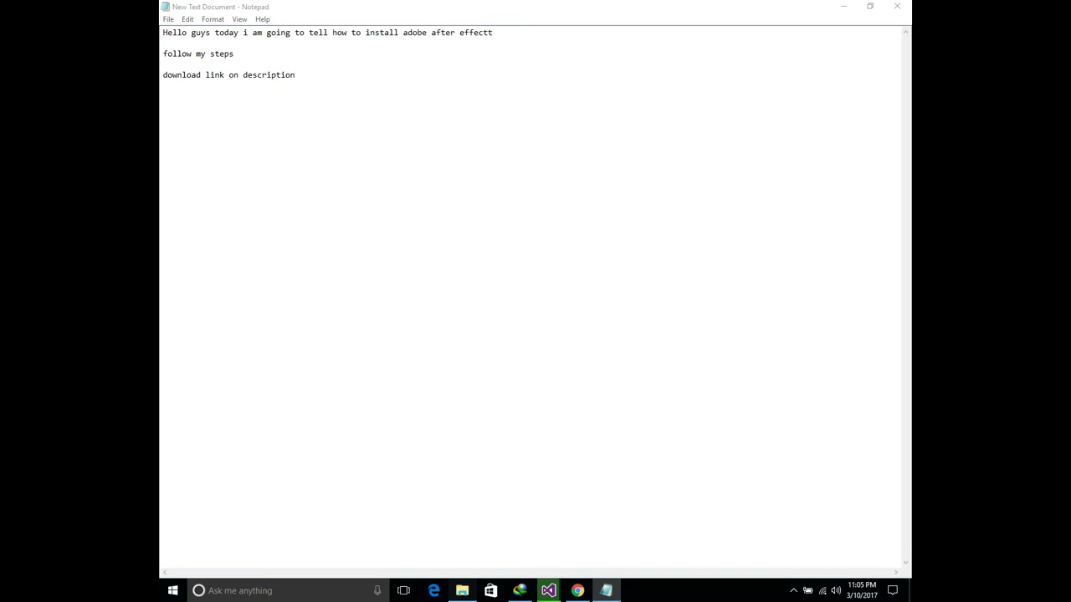
click(462, 590)
Select only the AfterEffects_11_LS7 application in the Setup folder, then go back to Notepad.
drag(379, 194, 378, 67)
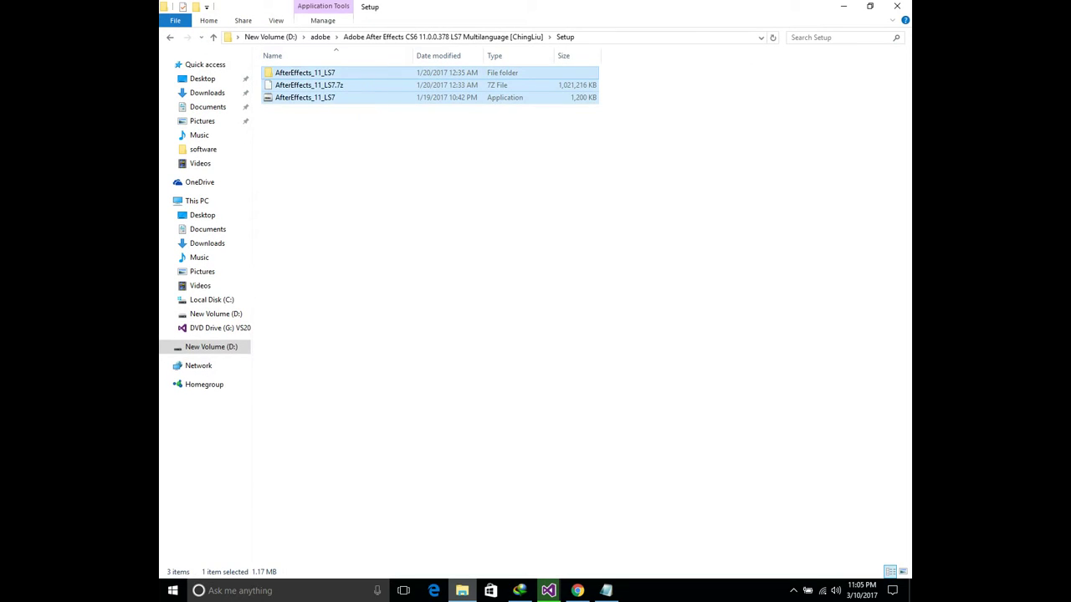
click(378, 168)
drag(375, 212, 338, 64)
click(378, 168)
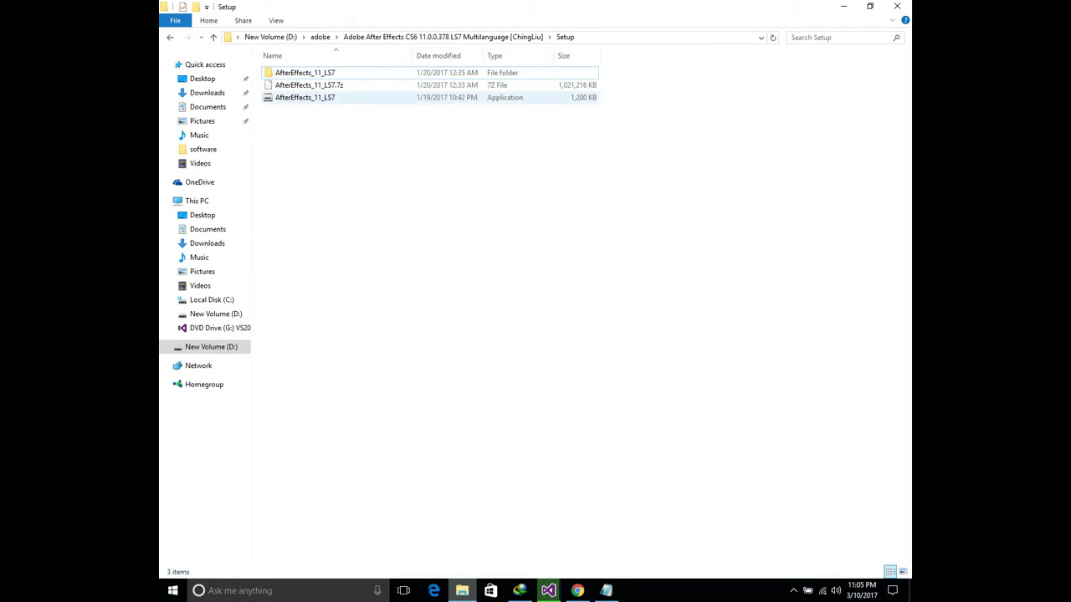
click(306, 97)
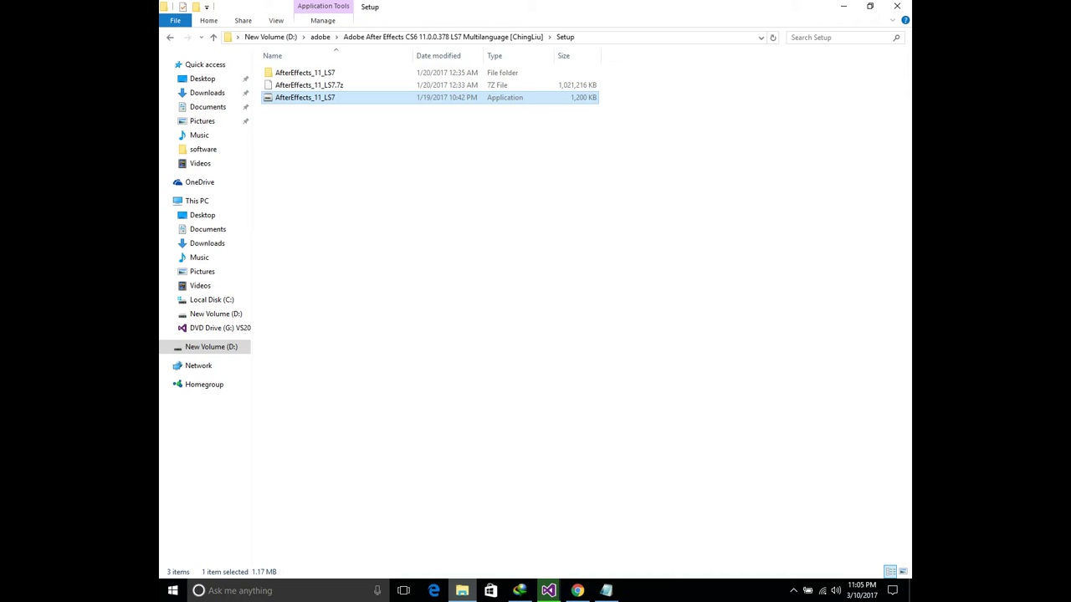
click(606, 590)
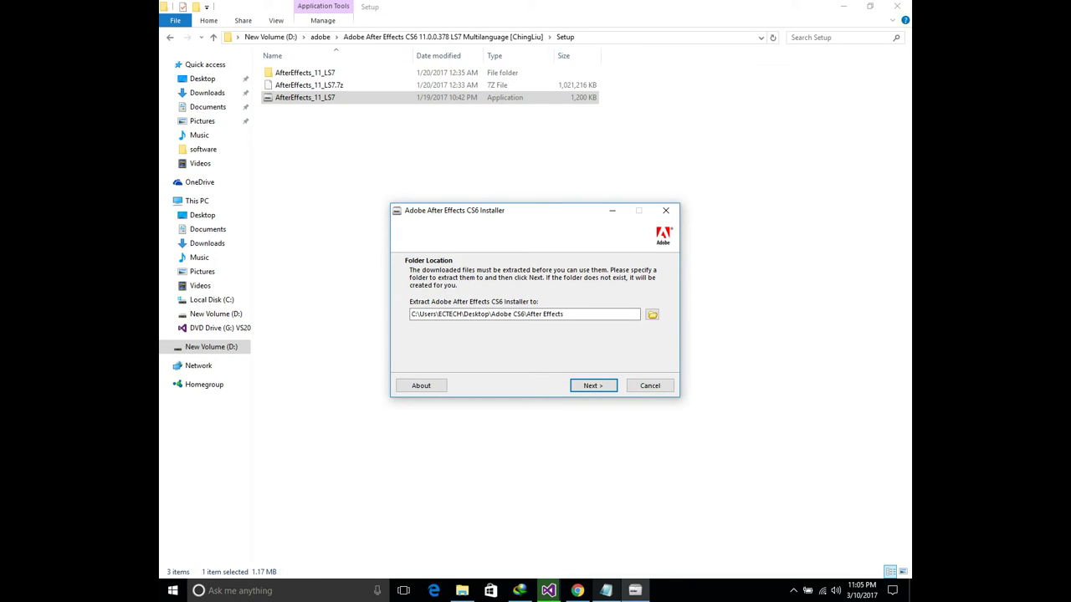
Keep the Desktop\Adobe CS6\After Effects extraction path and start extracting.
drag(460, 314, 564, 313)
click(564, 314)
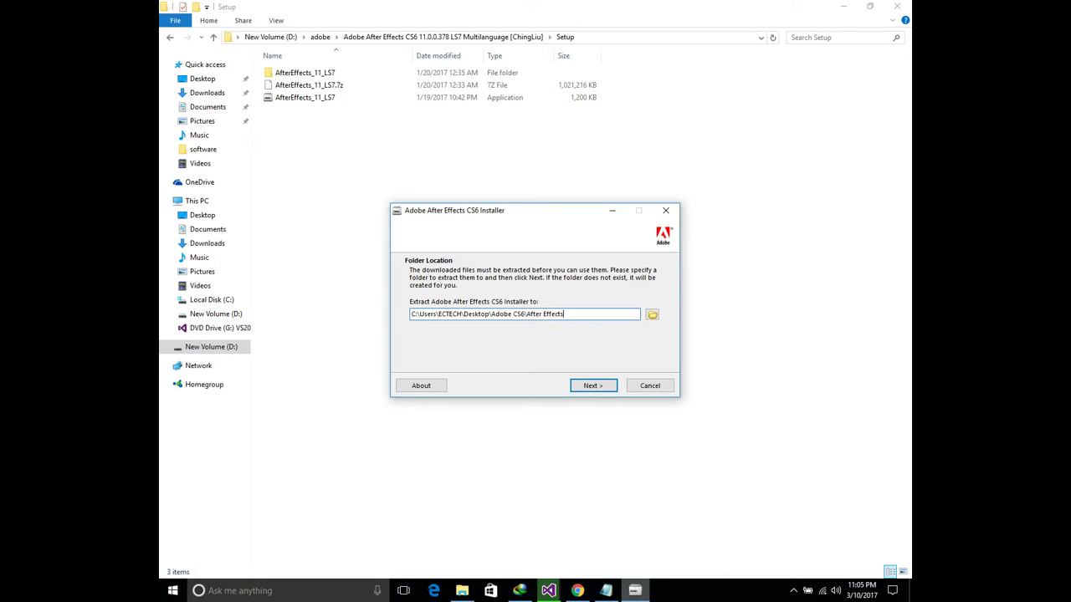
key(Return)
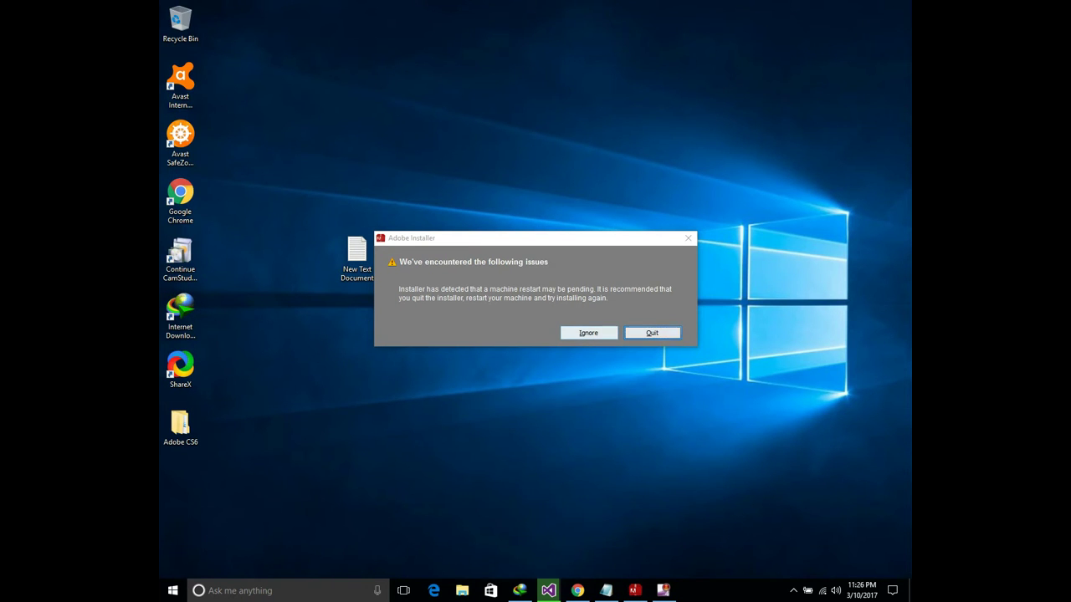
Ignore the restart warning on the issues dialog so setup reaches the Welcome screen.
click(589, 332)
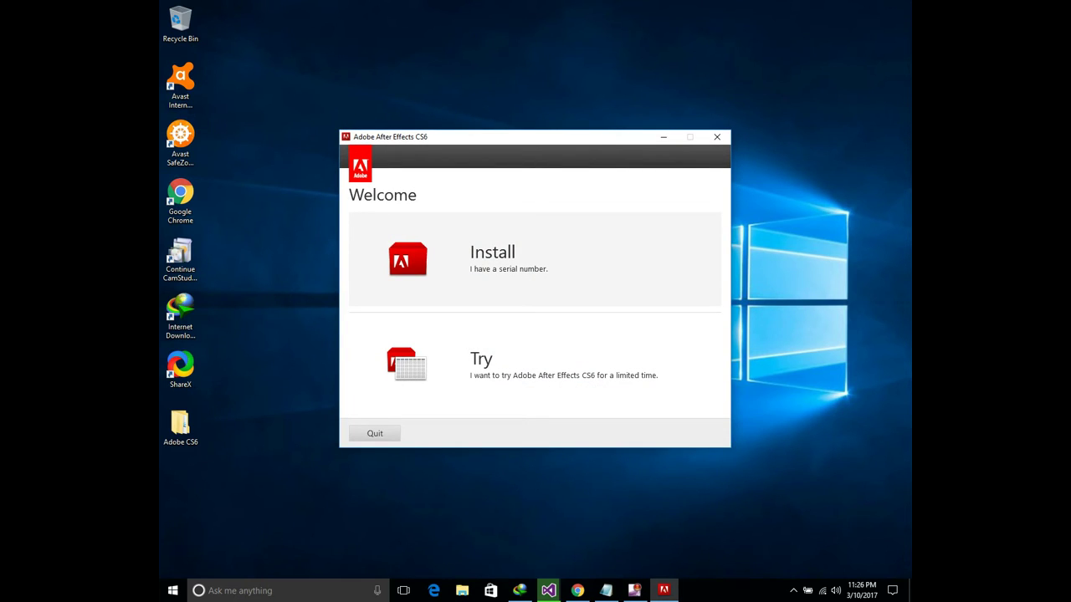
Choose Try, accept the license, and submit the Adobe ID e-mail and password.
click(502, 364)
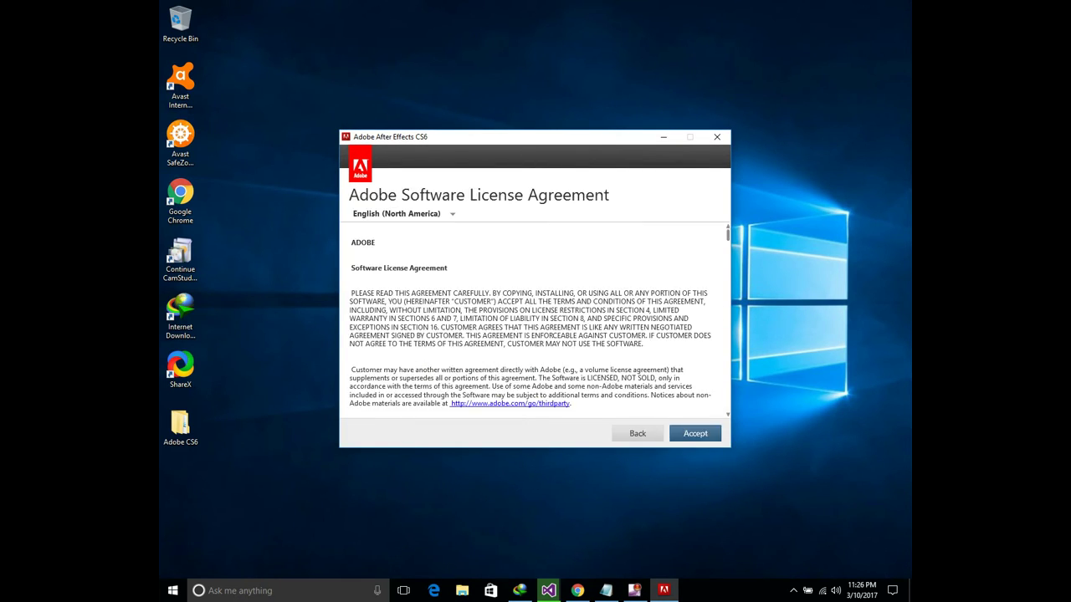
click(695, 433)
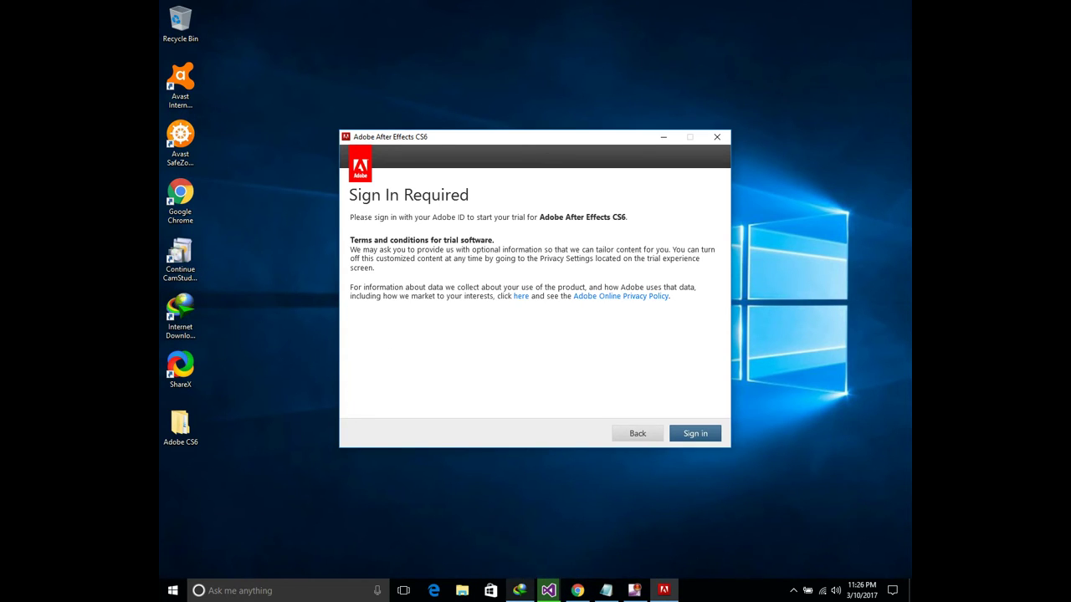
key(Return)
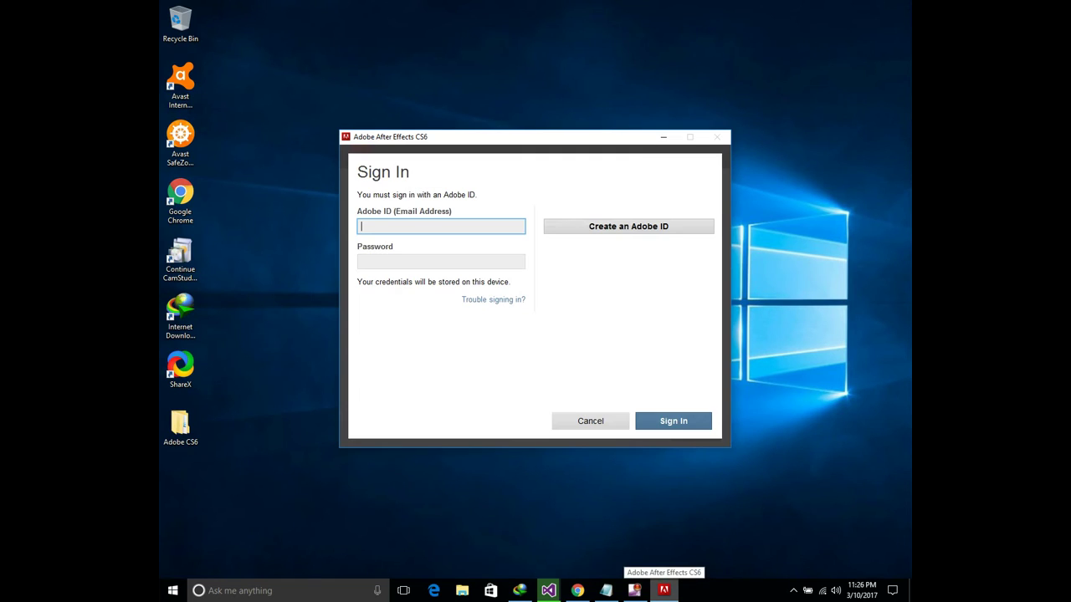
text(ectec)
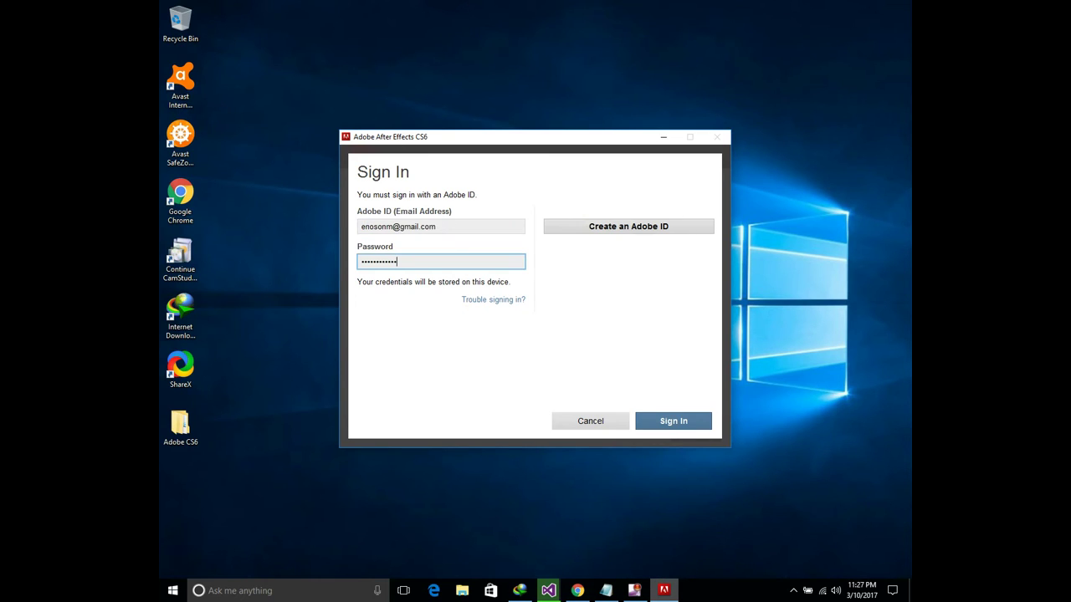
key(Return)
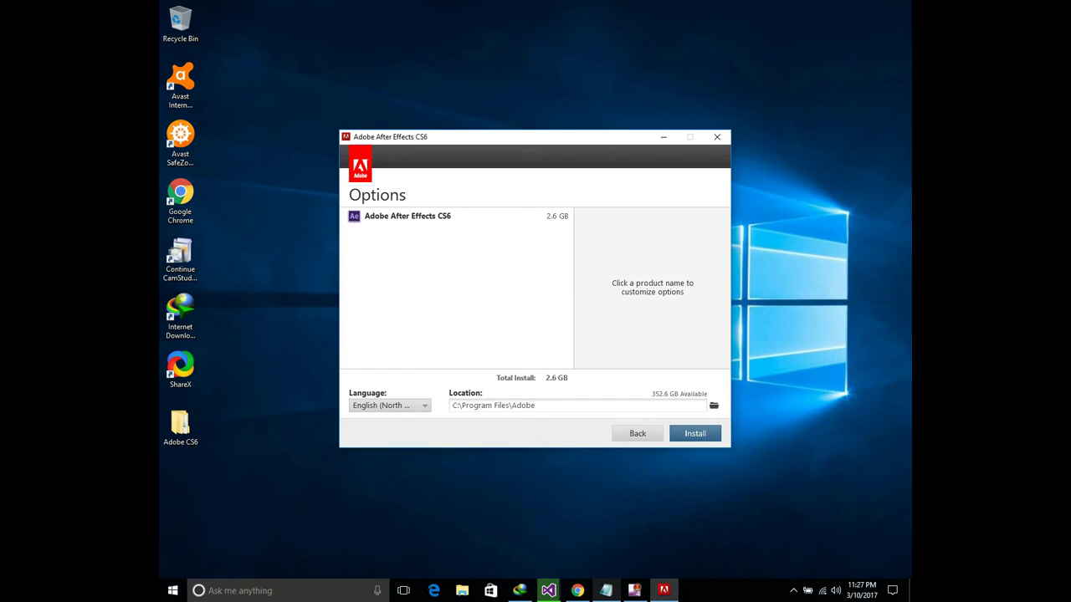
Install the 2.6 GB After Effects CS6 package into C:\Program Files\Adobe.
click(694, 434)
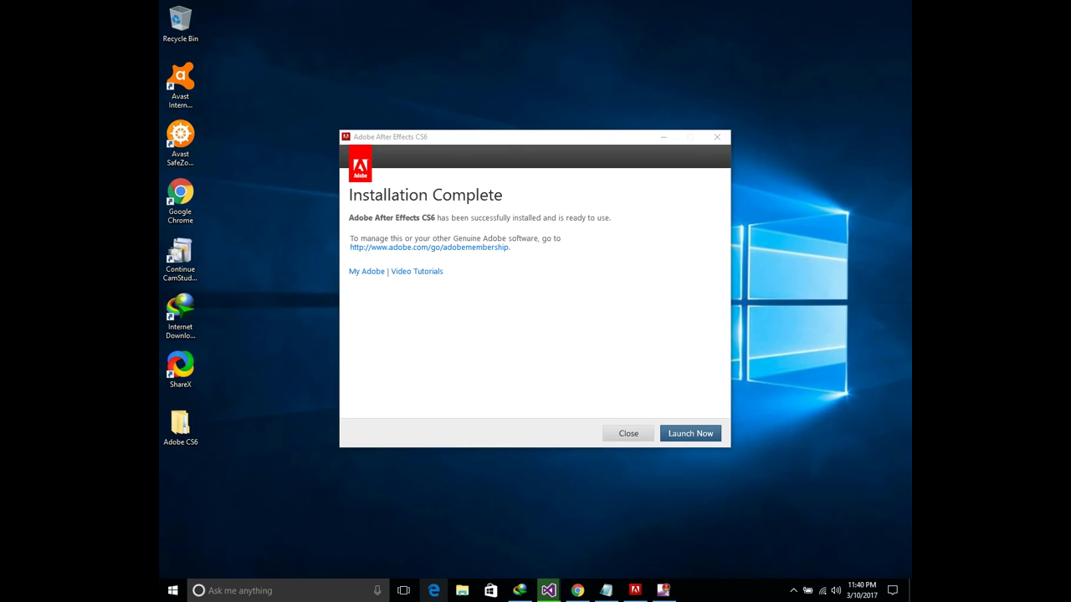
Close the finished installer window, then refresh the desktop nine times.
key(Escape)
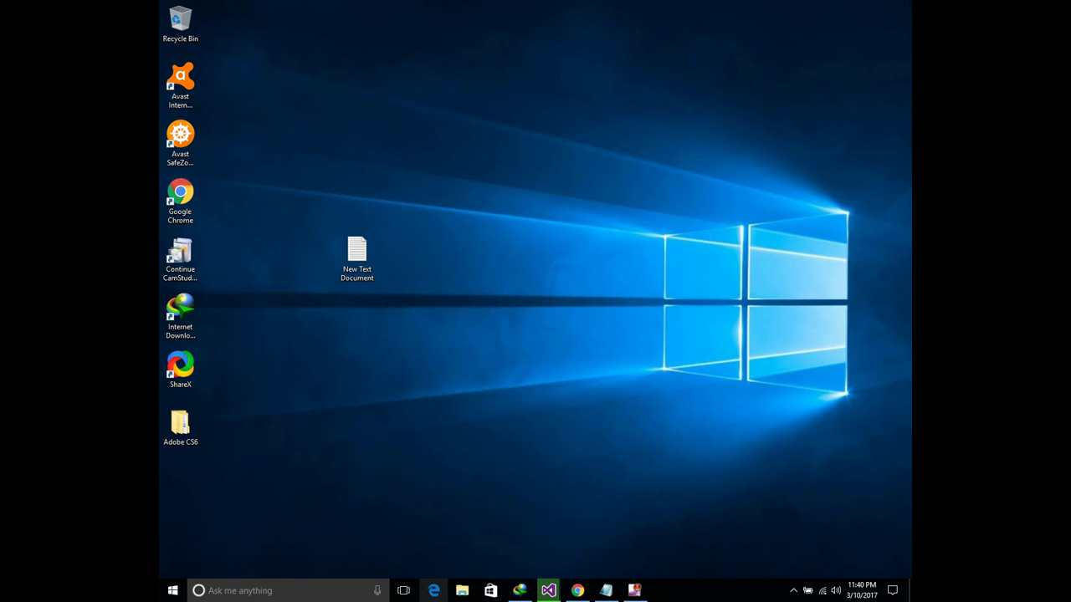
right_click(430, 65)
click(477, 99)
right_click(446, 101)
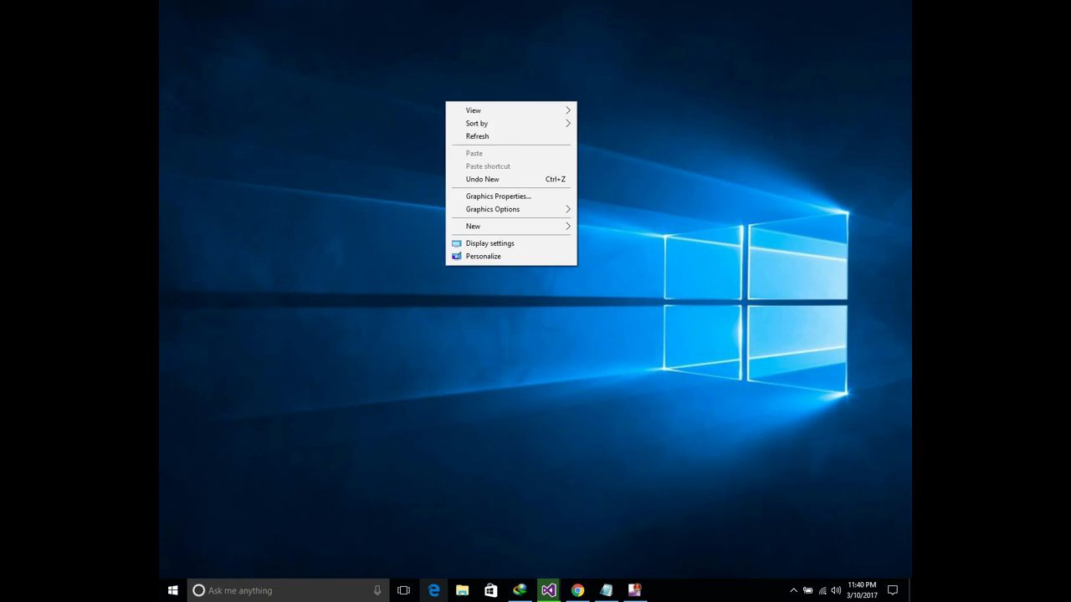
click(476, 137)
right_click(465, 133)
click(495, 168)
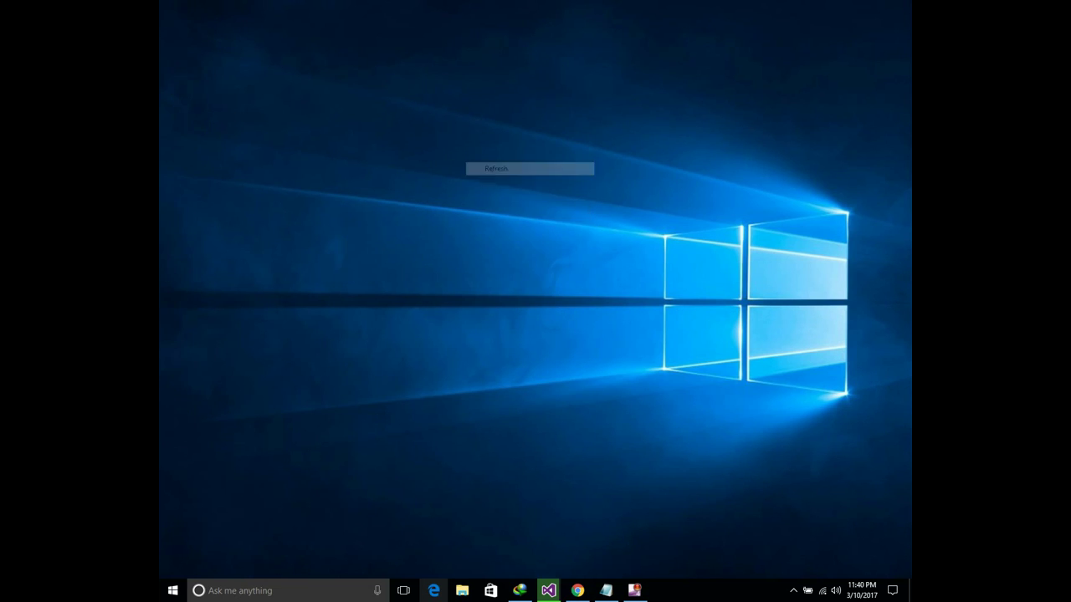
right_click(495, 173)
click(523, 209)
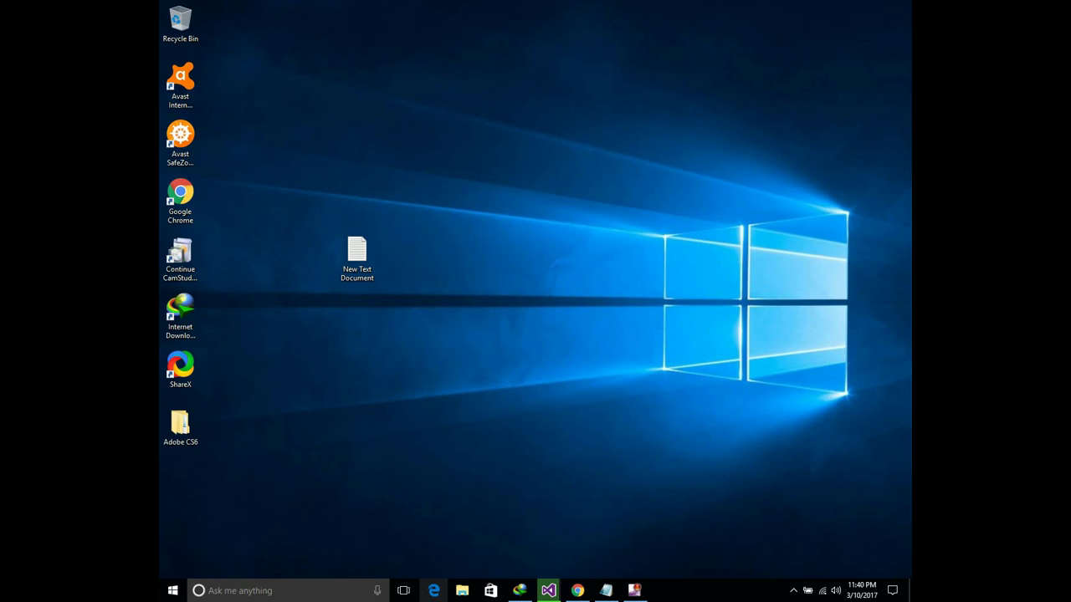
right_click(542, 196)
click(572, 231)
right_click(589, 239)
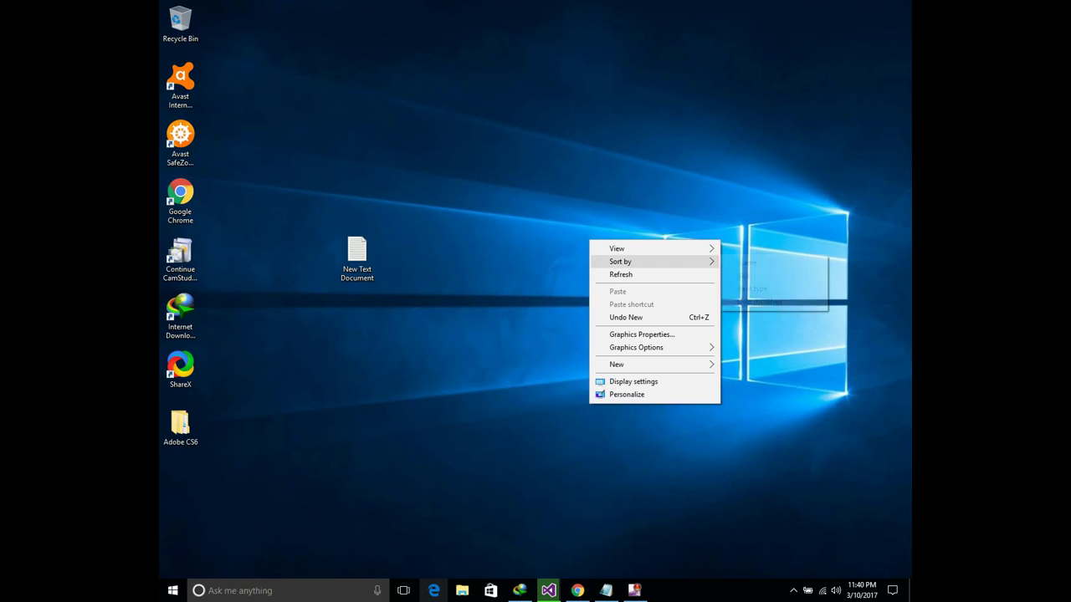
click(621, 274)
right_click(613, 273)
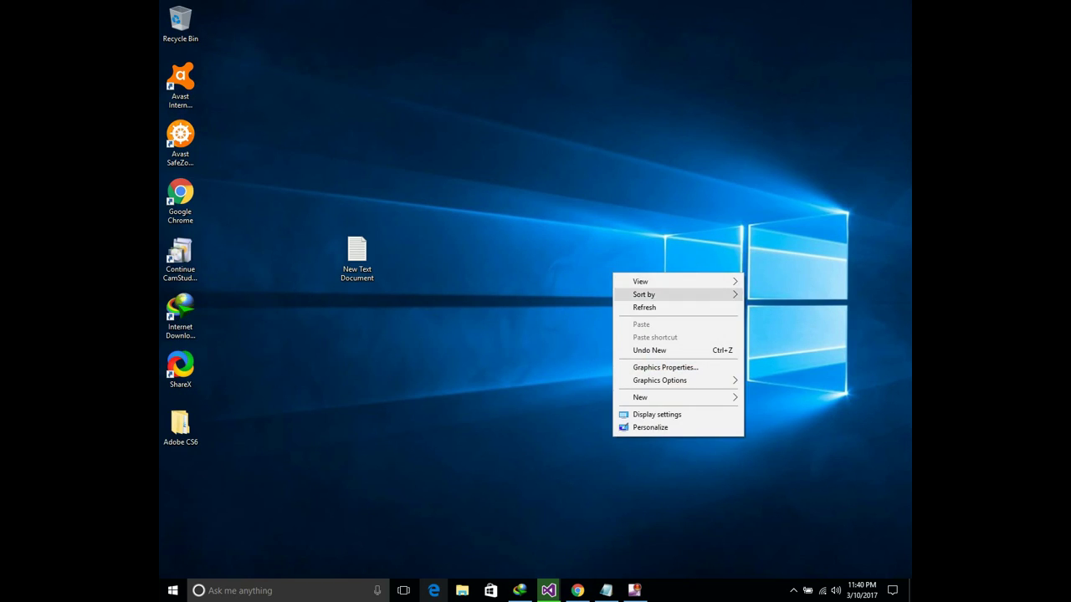
click(636, 306)
right_click(640, 306)
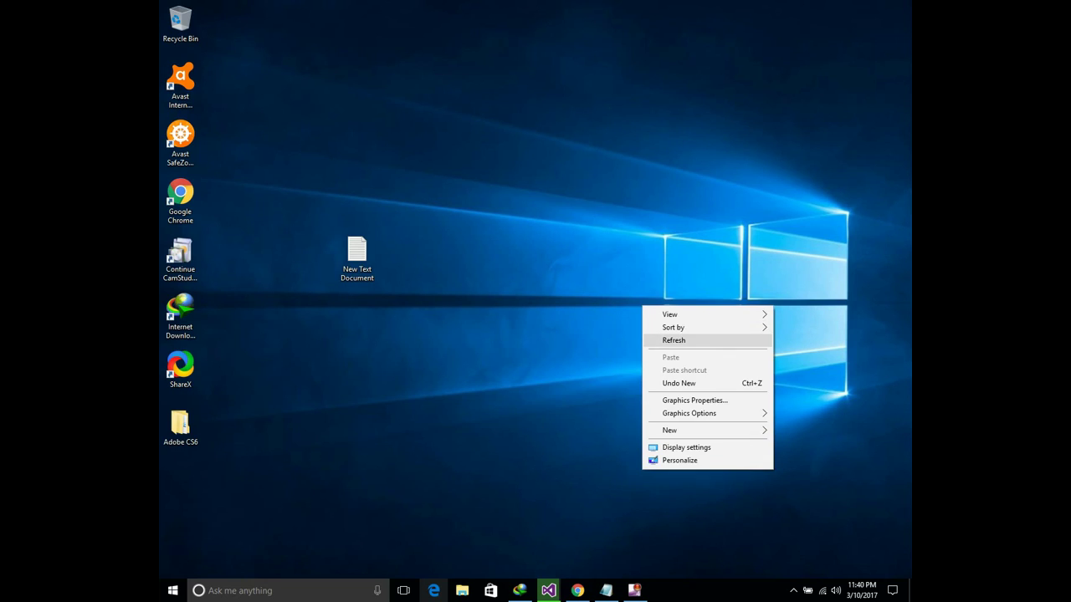
click(674, 340)
right_click(665, 343)
click(696, 378)
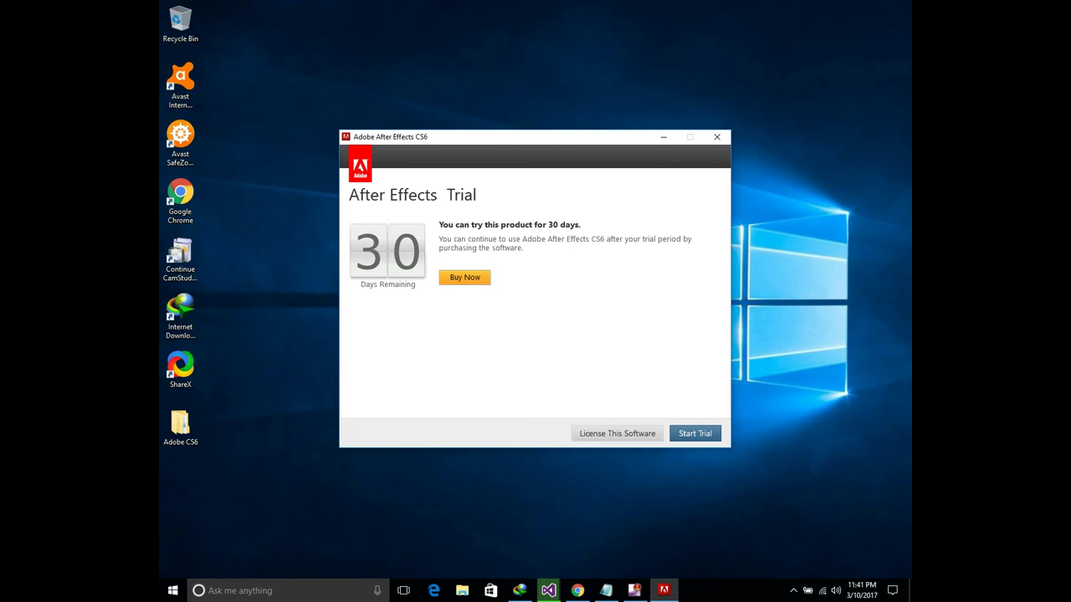
Dismiss the After Effects trial window and add a new Notepad line reading 'Crack soon'.
key(alt+F4)
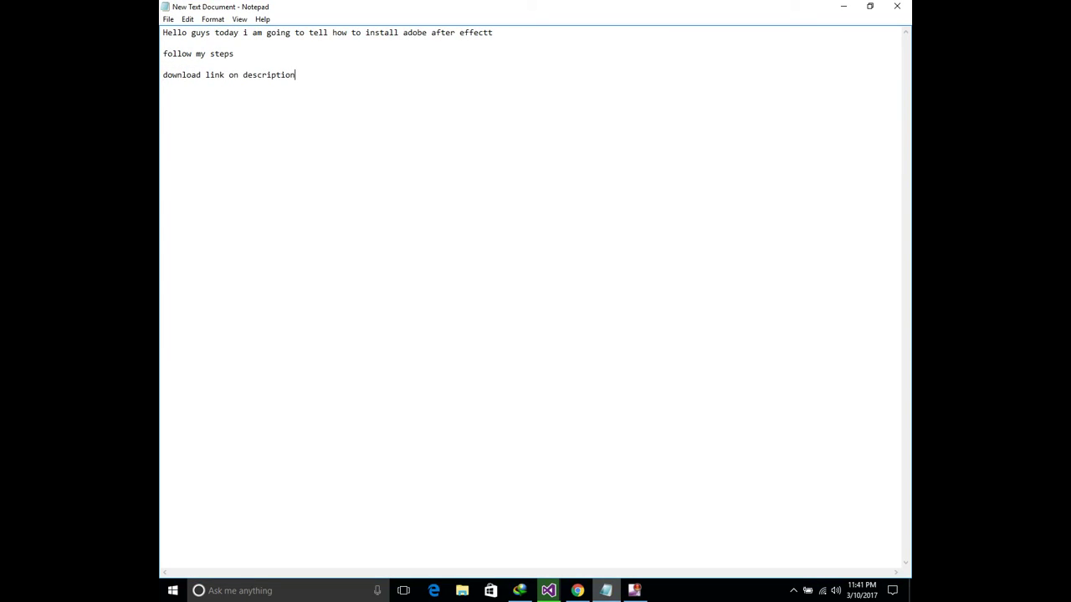
key(Return)
key(Return)
text(Crack soon)
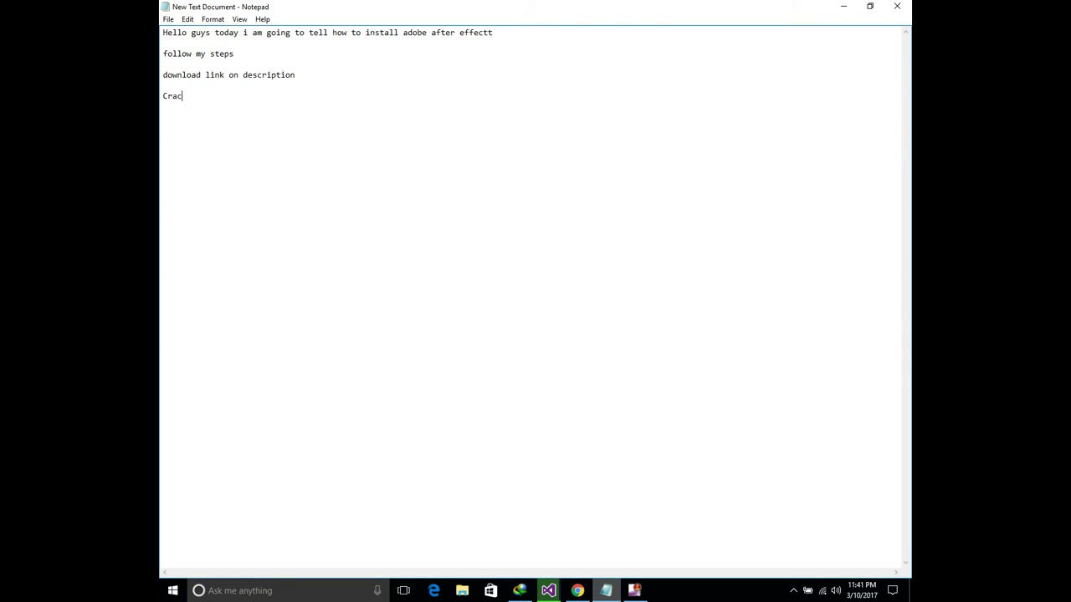